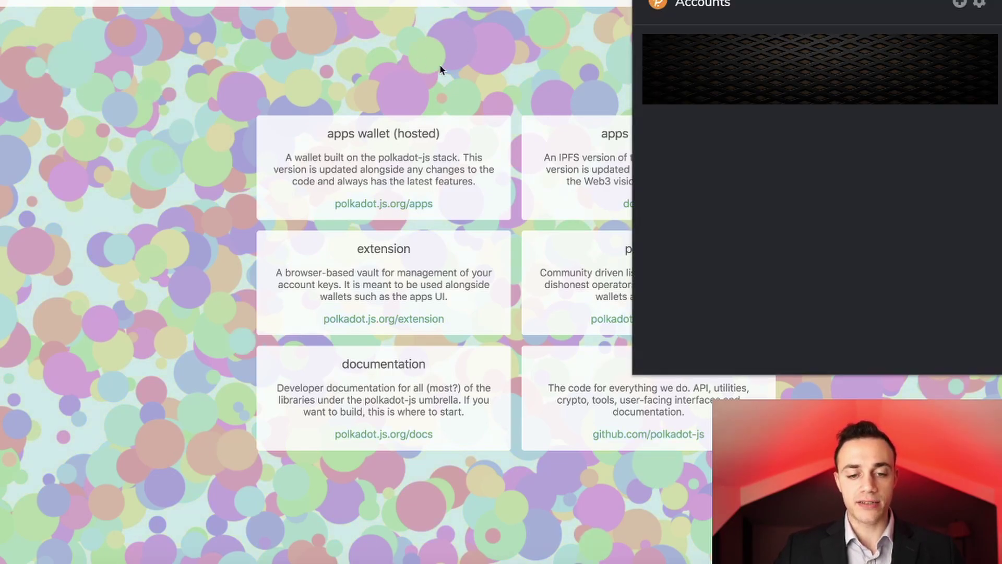
Step: Check the ETH and XOR balances in the MetaMask wallet
click(439, 64)
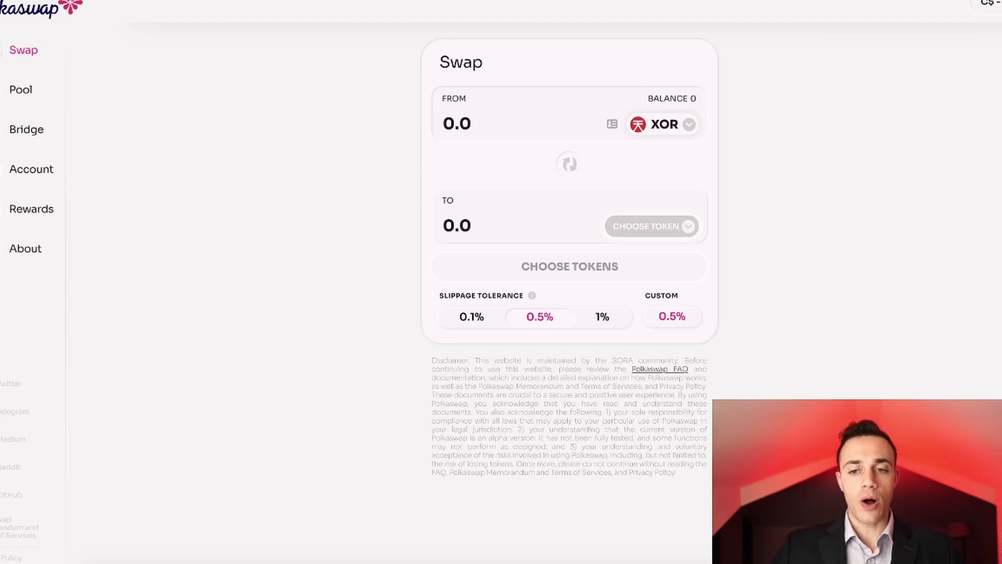
click(910, 50)
scroll(887, 219, down, 2)
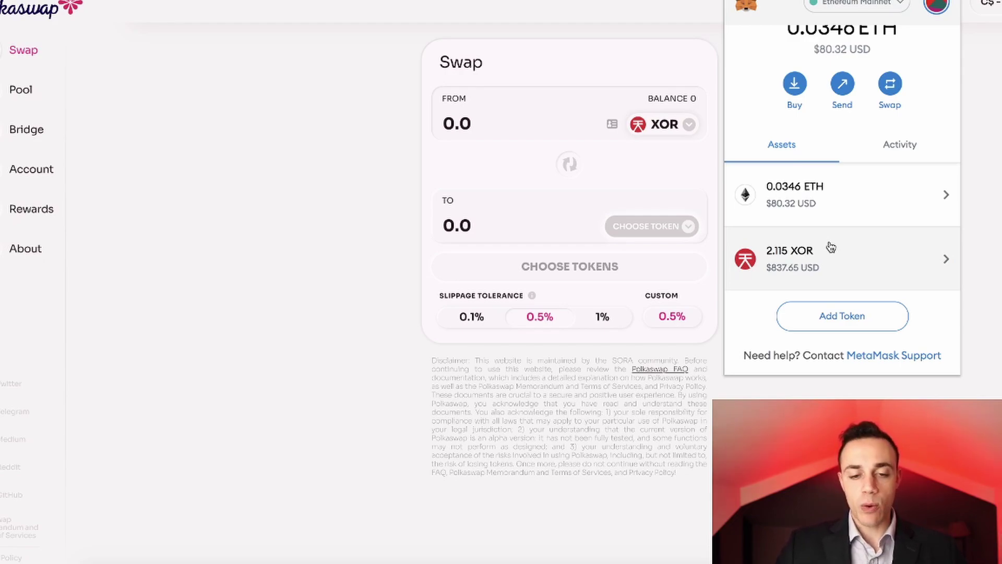
click(397, 147)
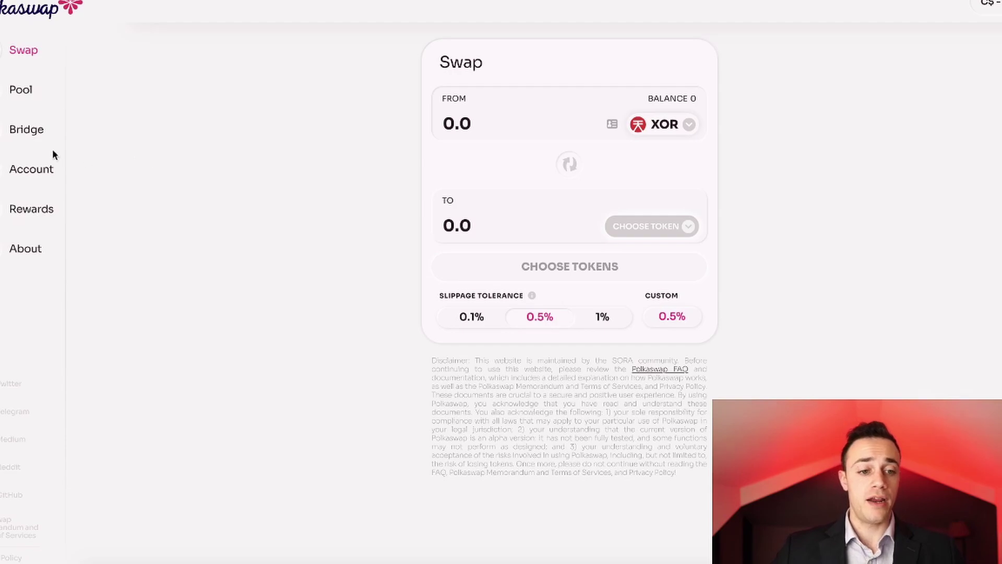
Step: Set the HASHI Bridge to transfer from Ethereum Mainnet to SORA Mainnet with SORA (XOR) as the token
click(11, 135)
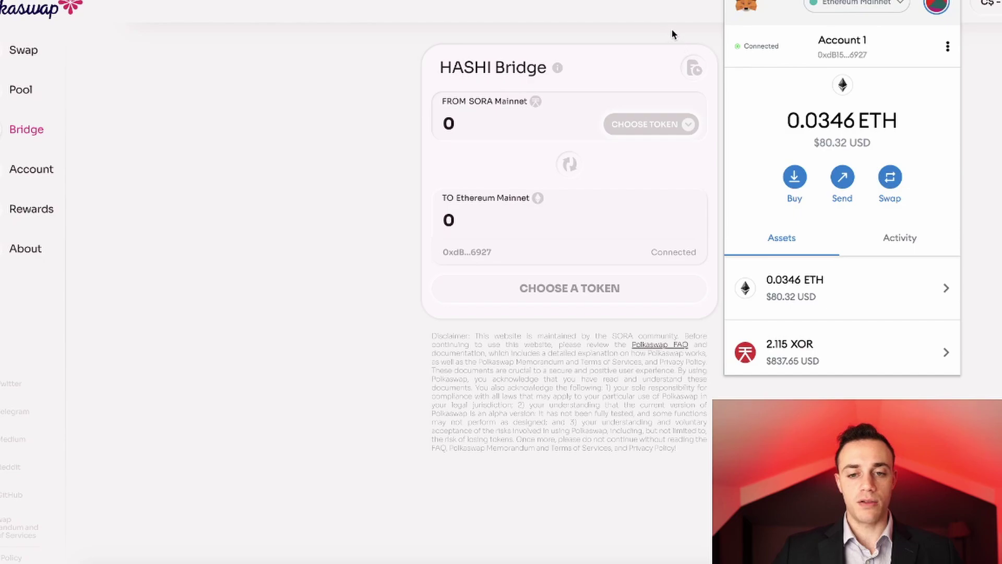
click(673, 34)
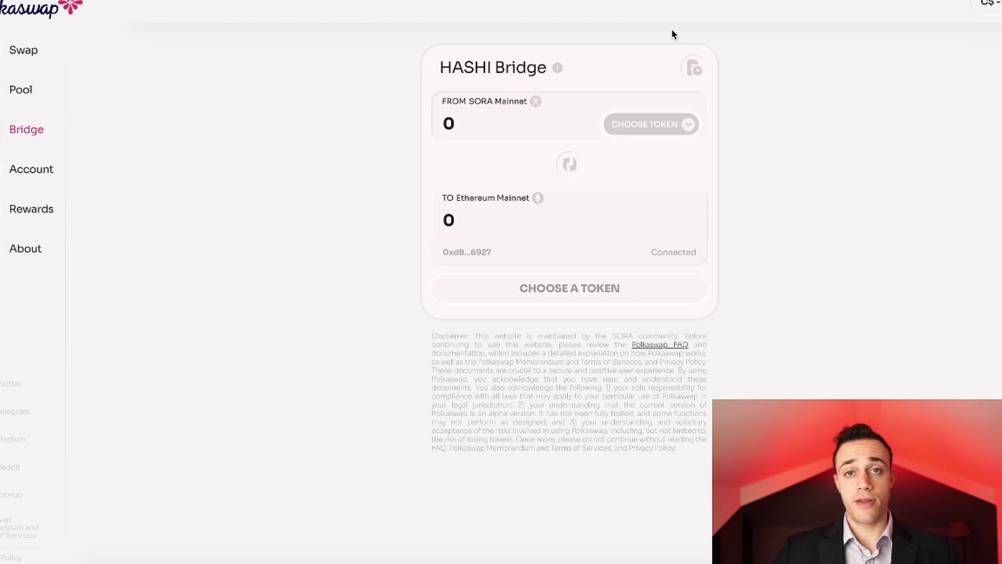
click(567, 166)
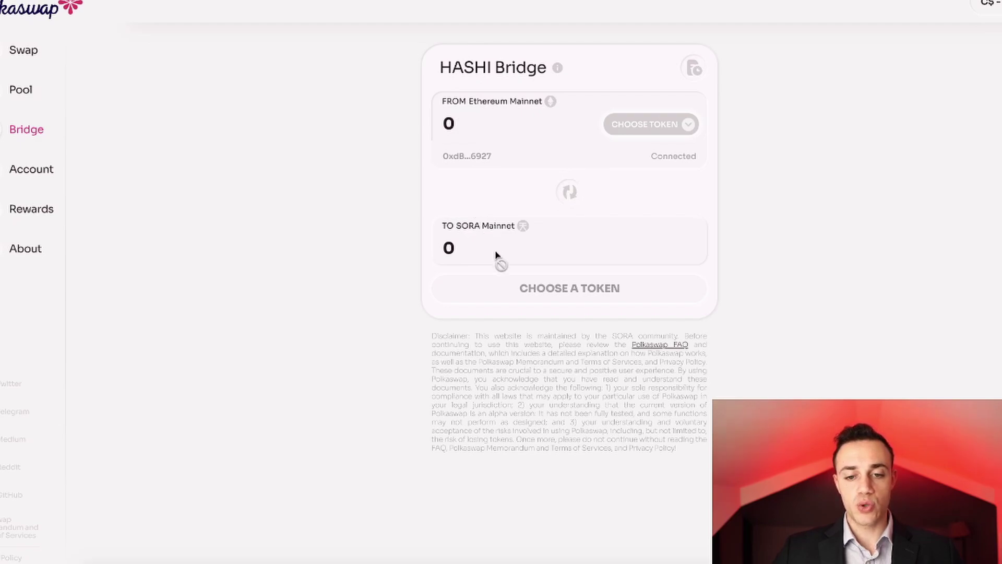
click(651, 131)
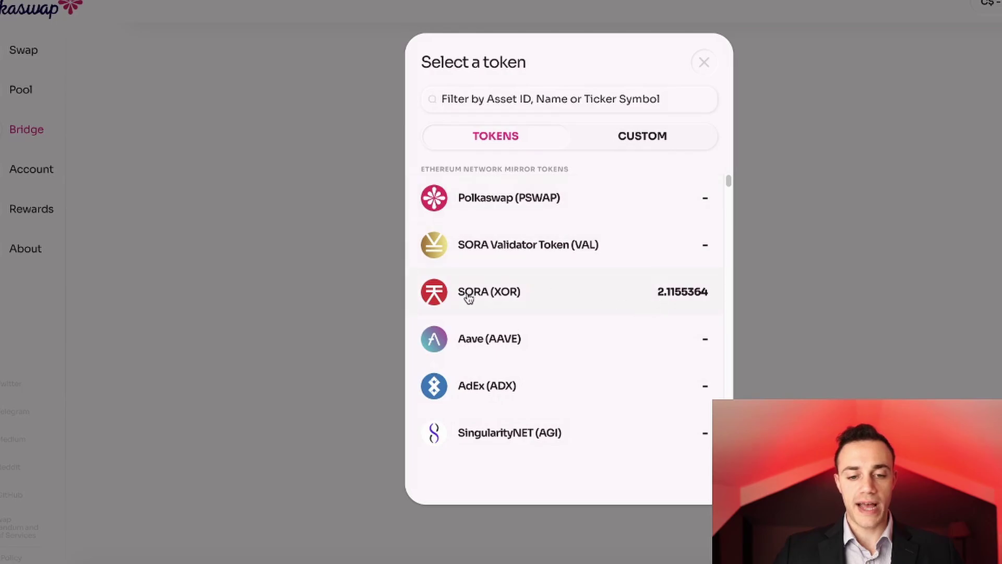
click(475, 296)
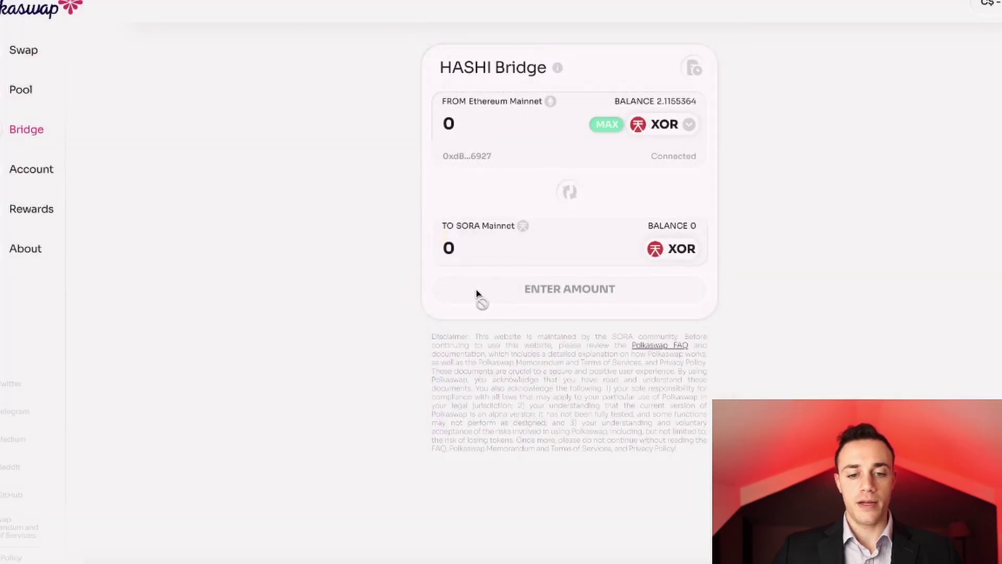
Step: Enter the maximum XOR balance as the bridge amount and confirm the transaction
click(607, 124)
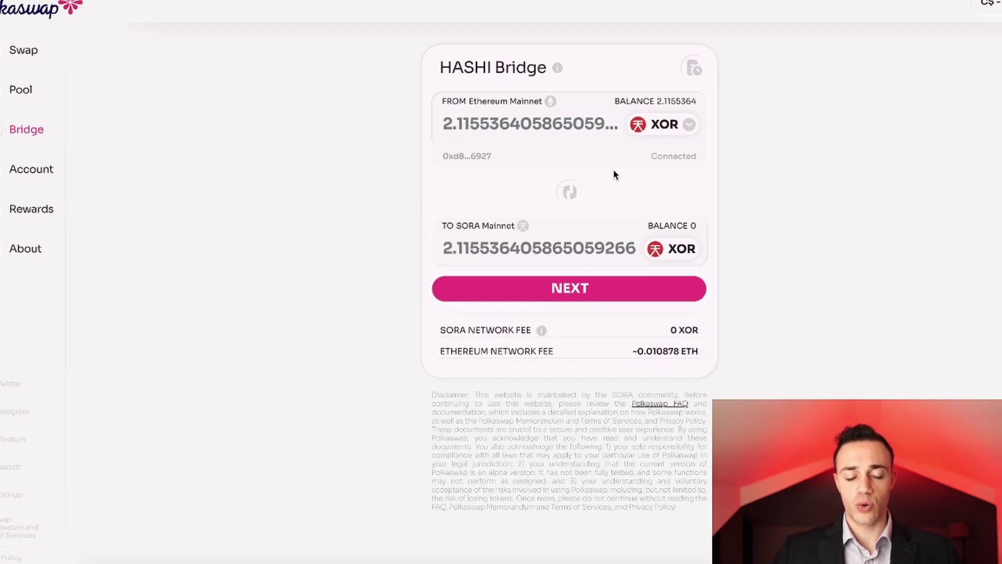
click(563, 288)
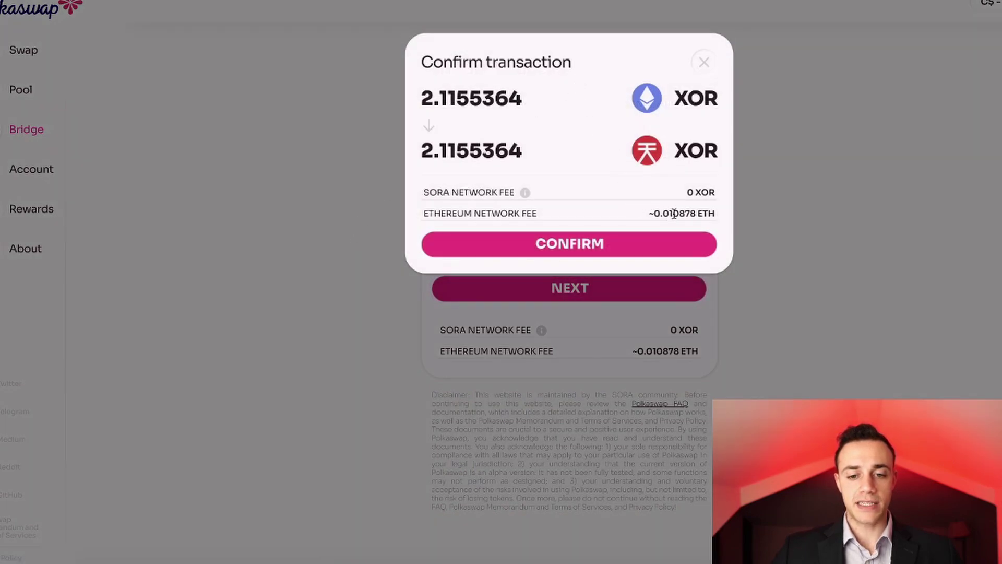
click(595, 241)
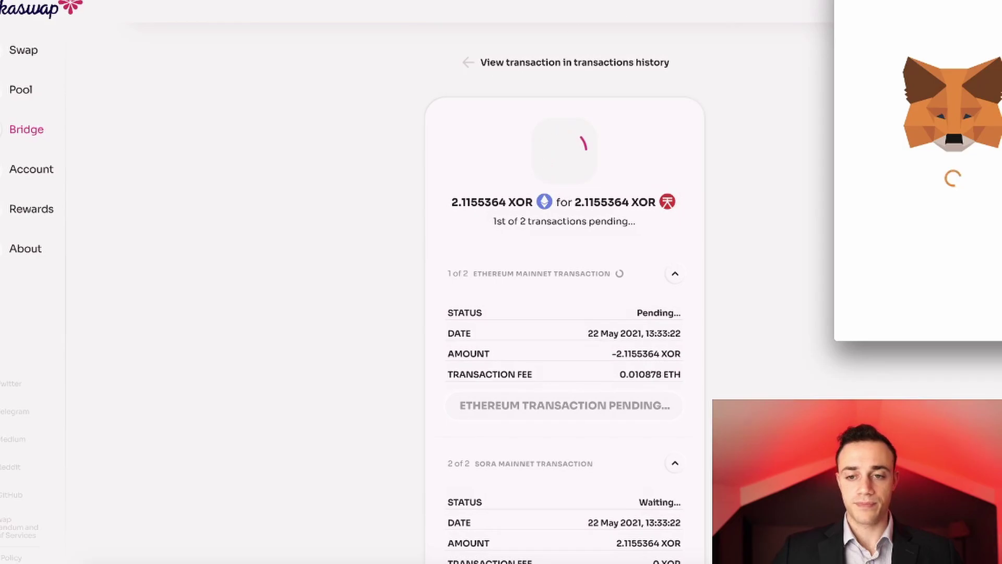
Step: In MetaMask, allow polkaswap.io to spend the XOR and confirm the bridge's contract interaction
drag(919, 1, 301, 41)
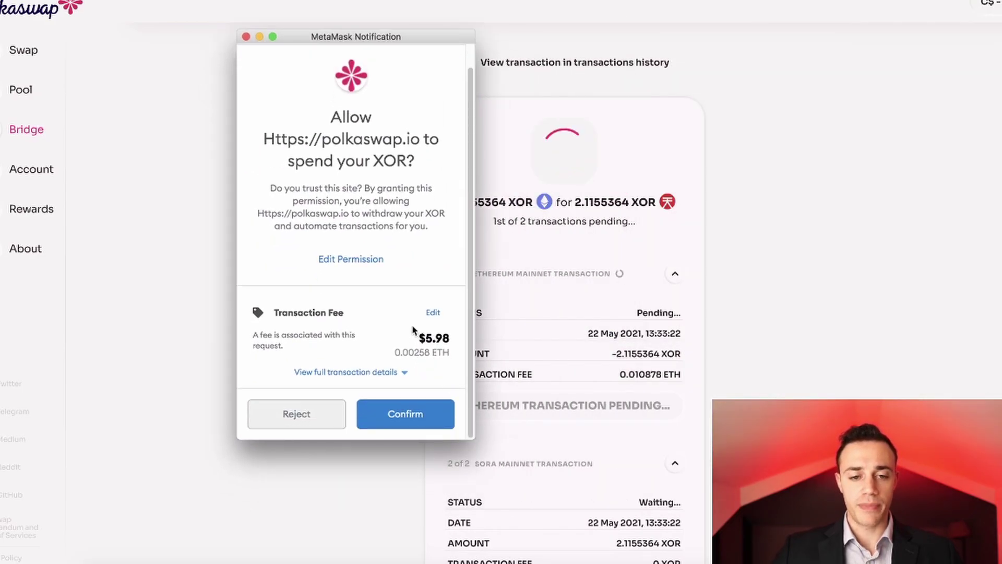
click(420, 414)
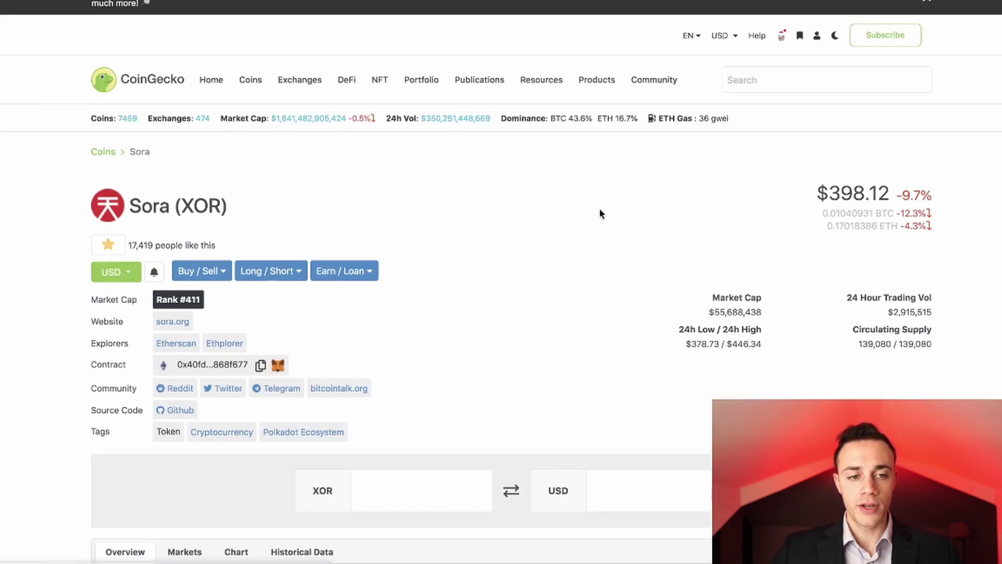
scroll(959, 183, down, 4)
scroll(958, 184, down, 5)
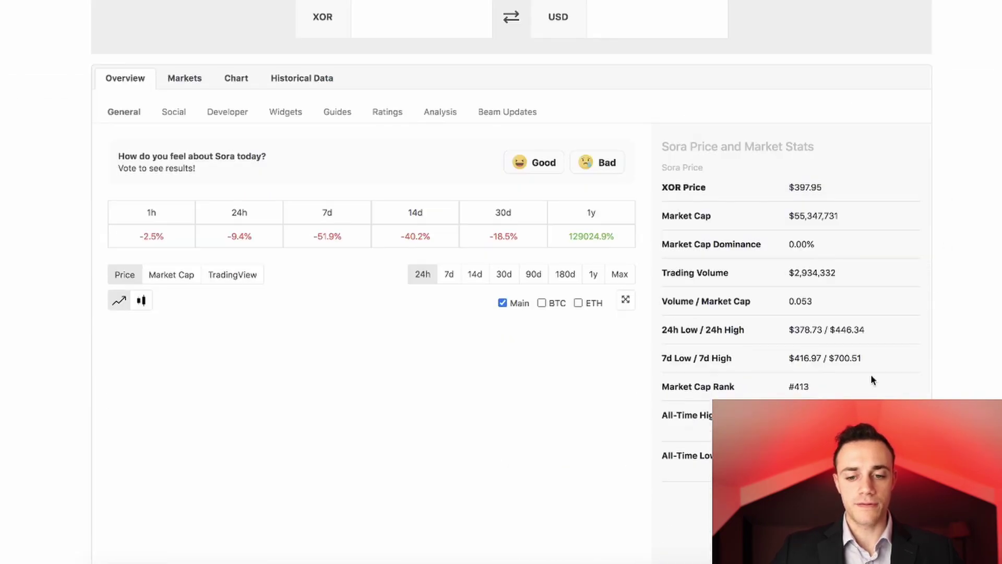
scroll(777, 388, up, 9)
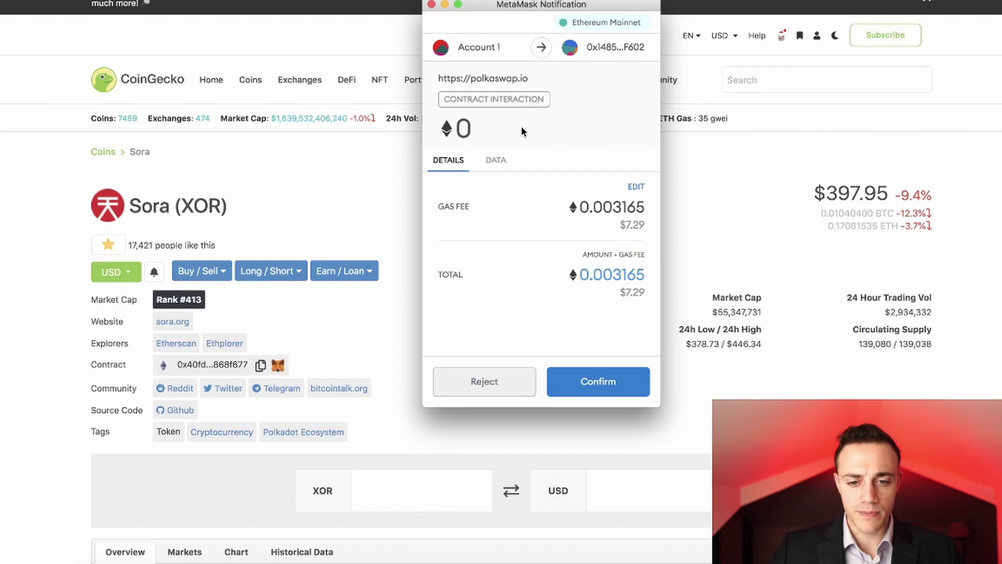
click(600, 381)
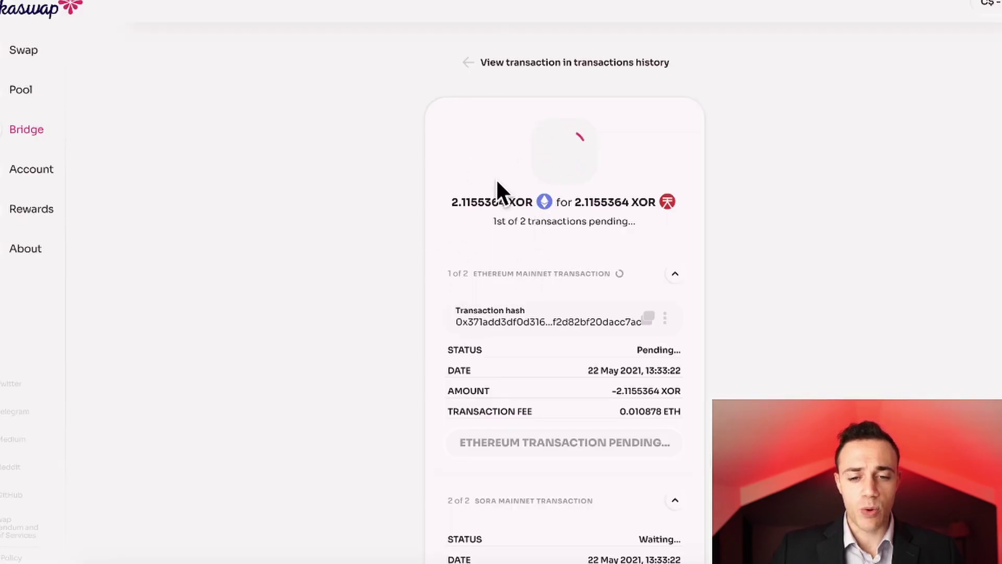
Step: Review the status details of the Ethereum and SORA bridge transactions
scroll(629, 207, up, 5)
scroll(633, 228, down, 5)
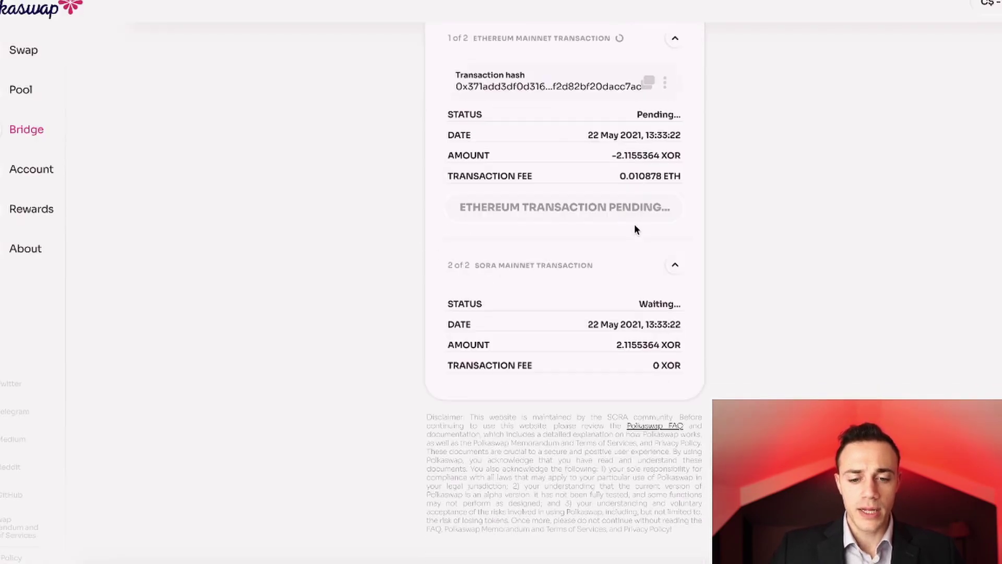
scroll(626, 226, up, 5)
scroll(741, 251, down, 3)
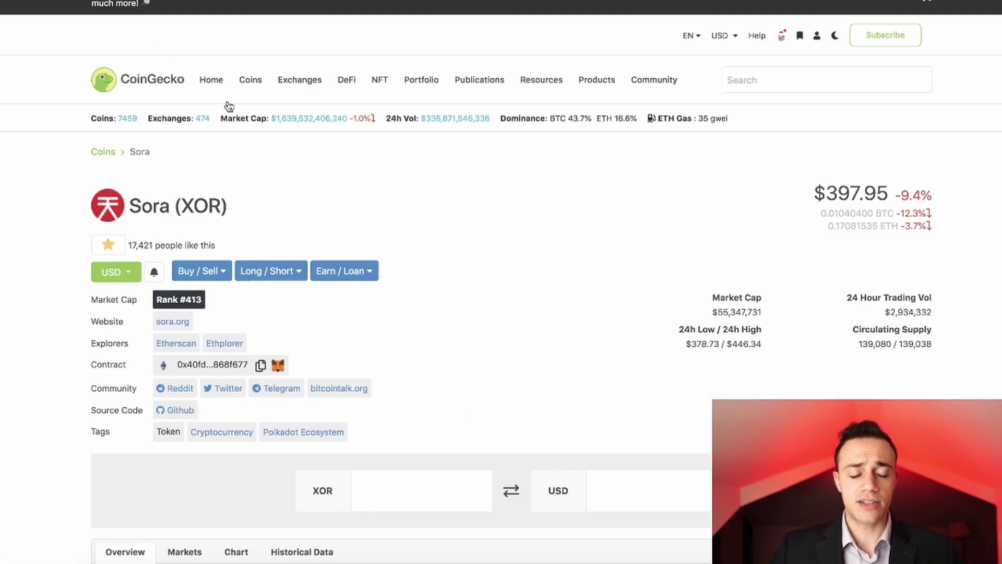
scroll(569, 233, down, 4)
scroll(554, 238, up, 4)
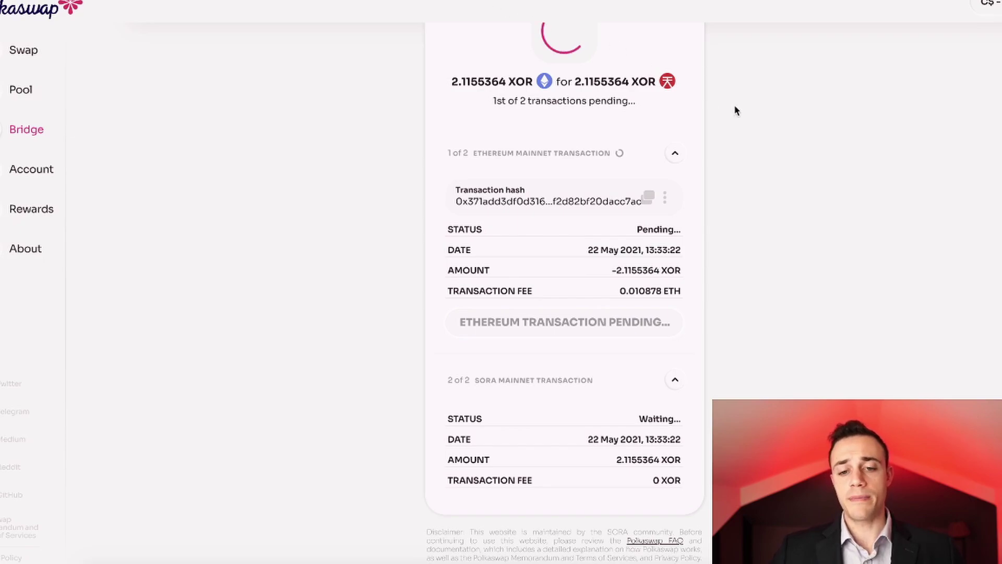
scroll(735, 108, up, 2)
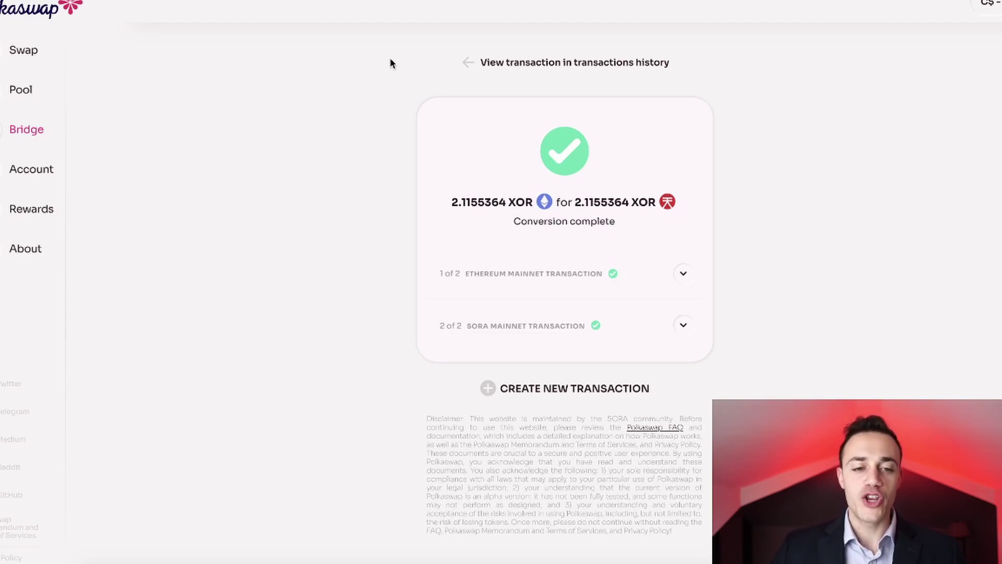
Step: Leave the completed bridge transaction by way of its history and go to the Swap page
click(462, 63)
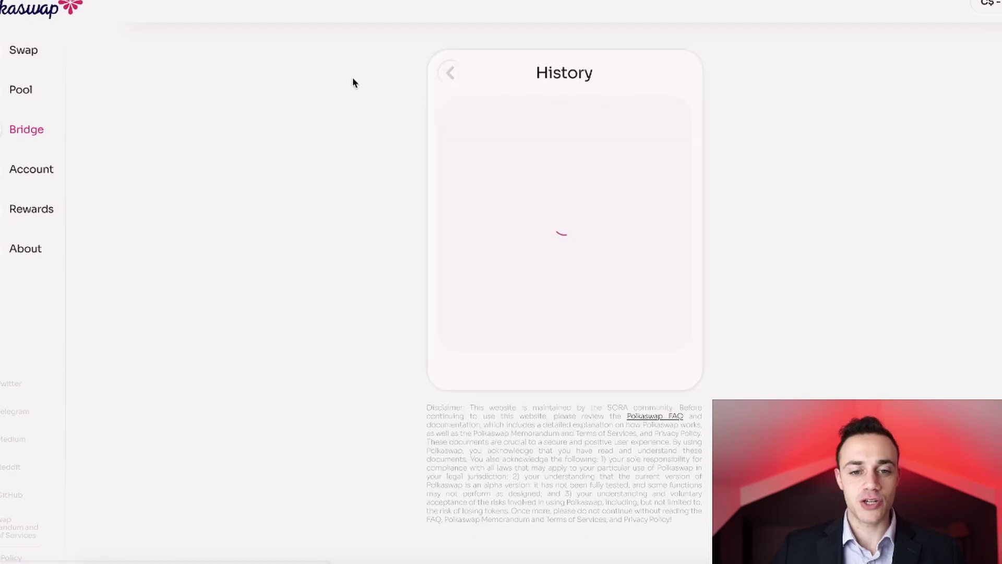
click(450, 73)
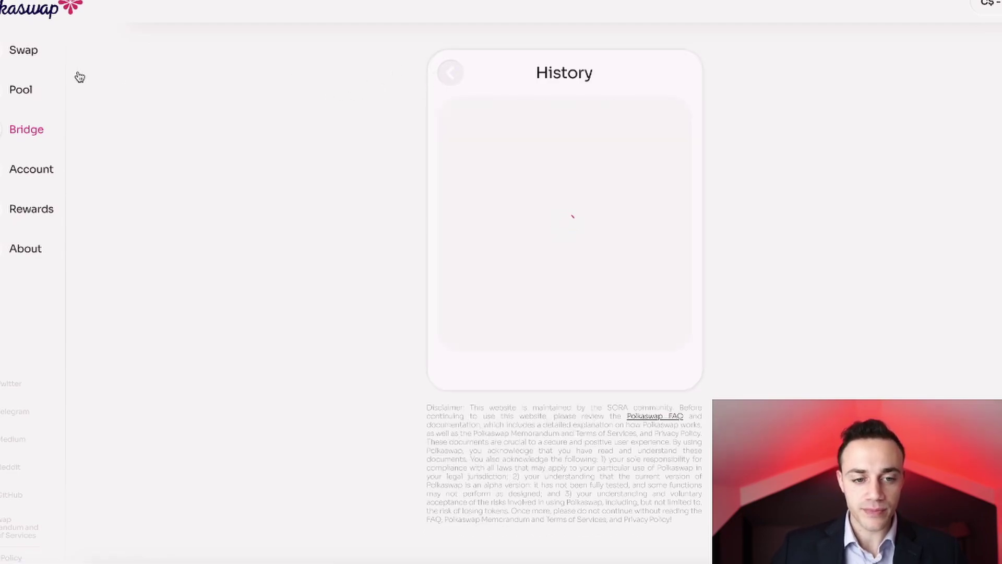
click(21, 62)
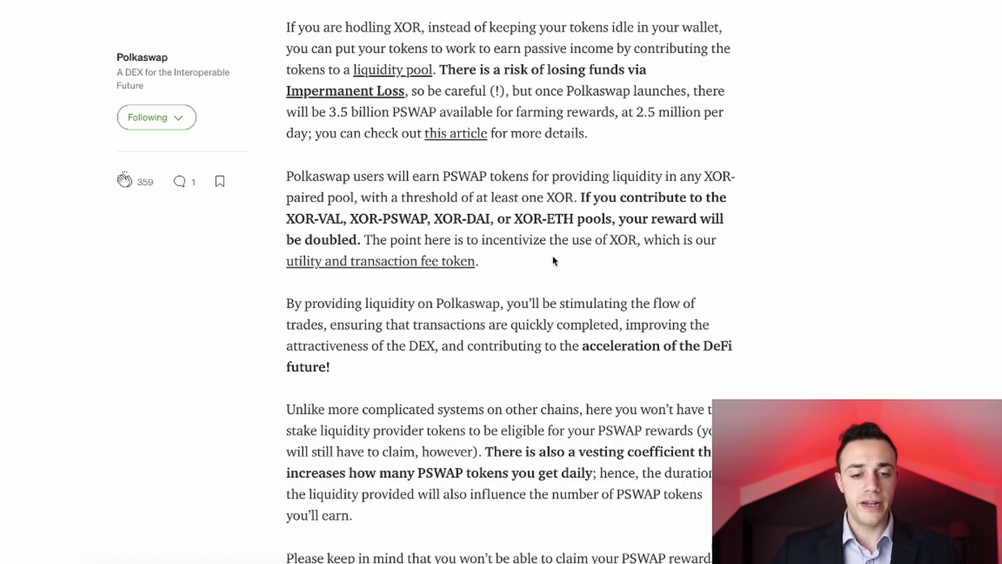
Step: Highlight the article's passage on earning PSWAP rewards for providing liquidity in XOR-paired pools
drag(282, 173, 564, 224)
click(647, 203)
click(679, 255)
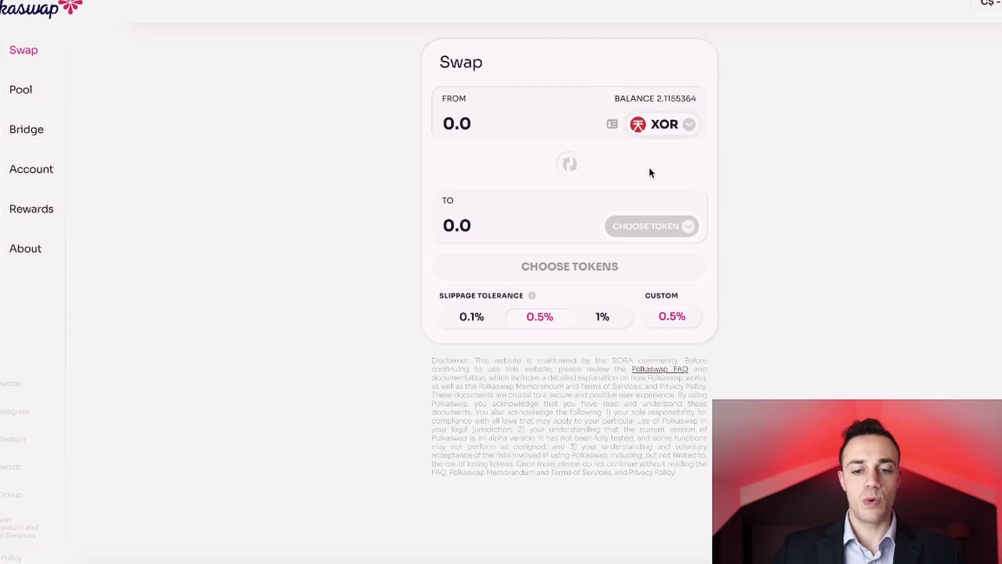
Step: Choose PSWAP as the token to receive and set the swap amount to 1.03 XOR
click(658, 229)
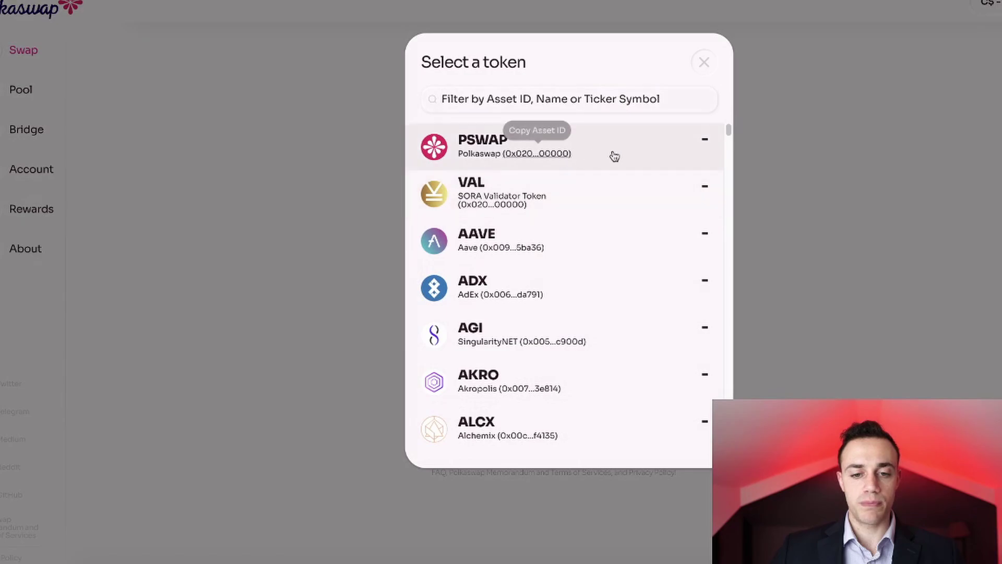
click(682, 152)
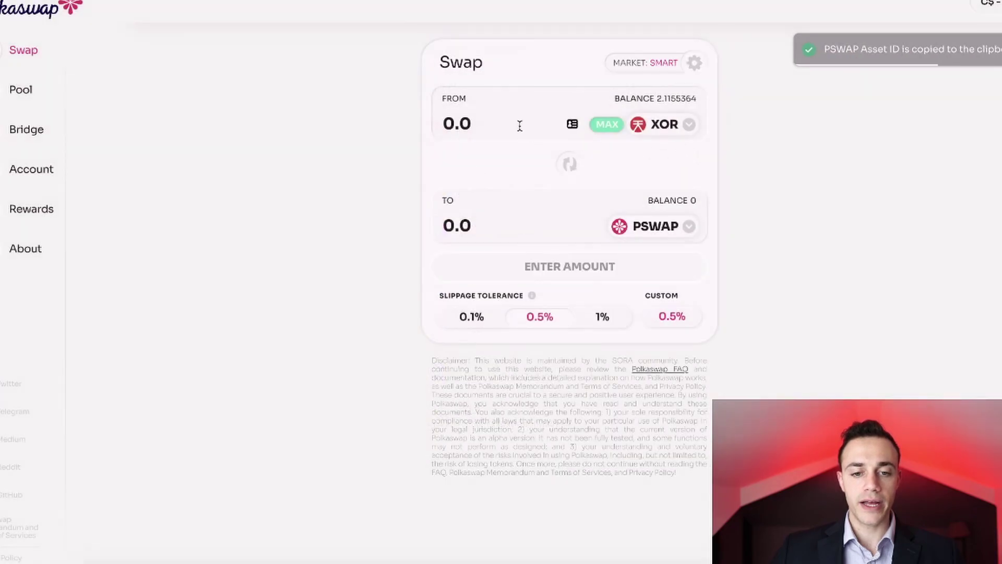
text(1.03)
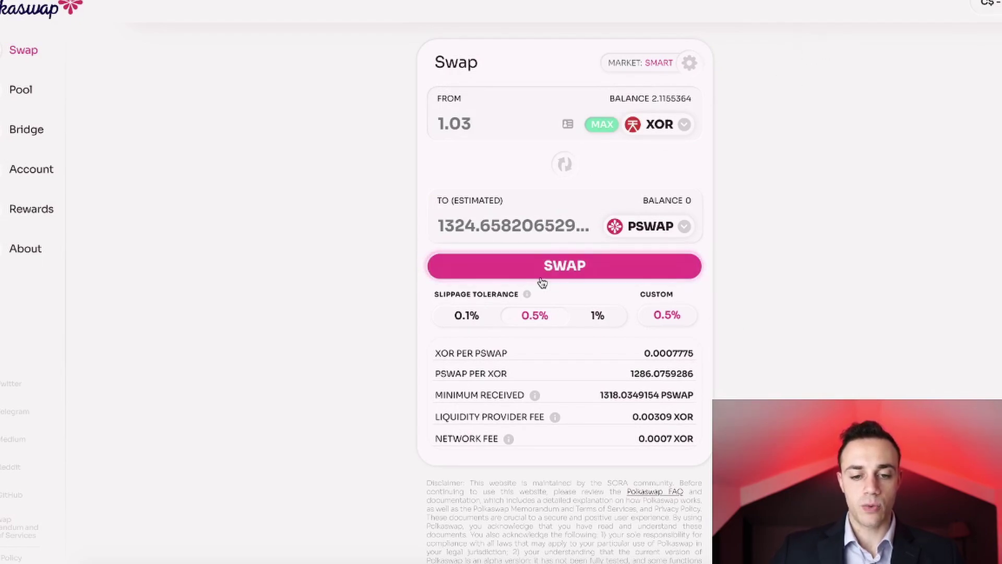
Step: Submit and confirm the XOR to PSWAP swap, and sign its transaction in the polkadot{.js} extension
click(571, 271)
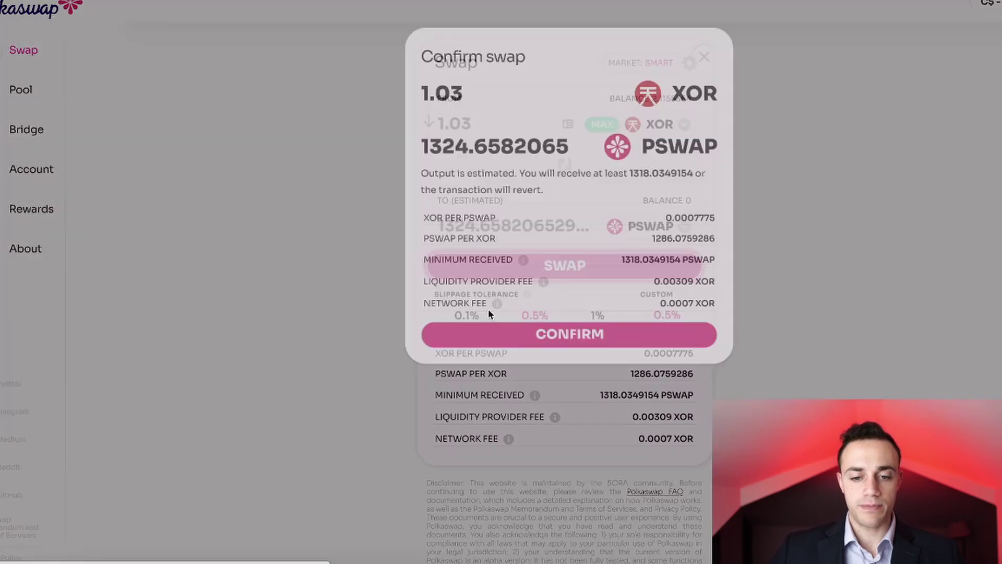
click(542, 340)
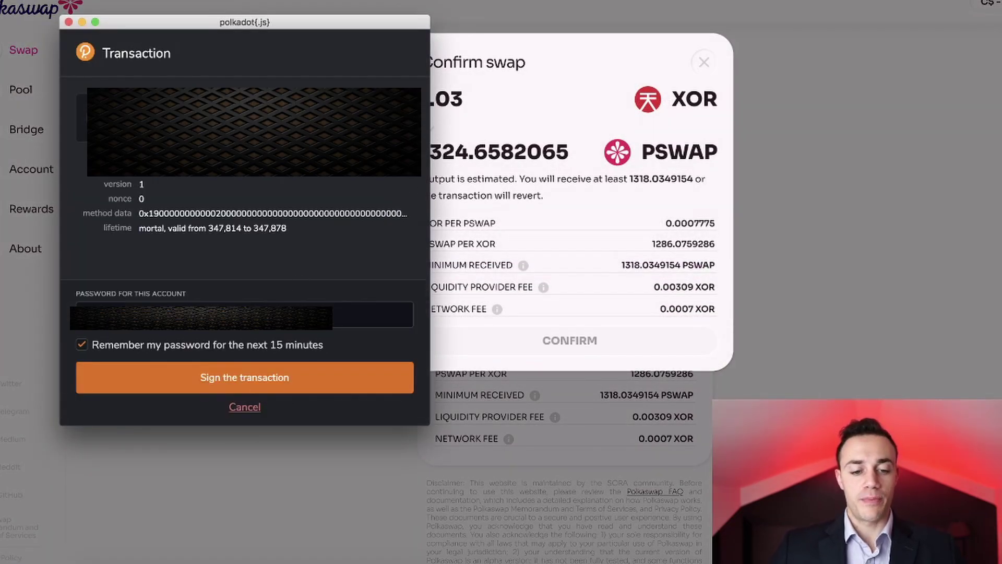
click(324, 378)
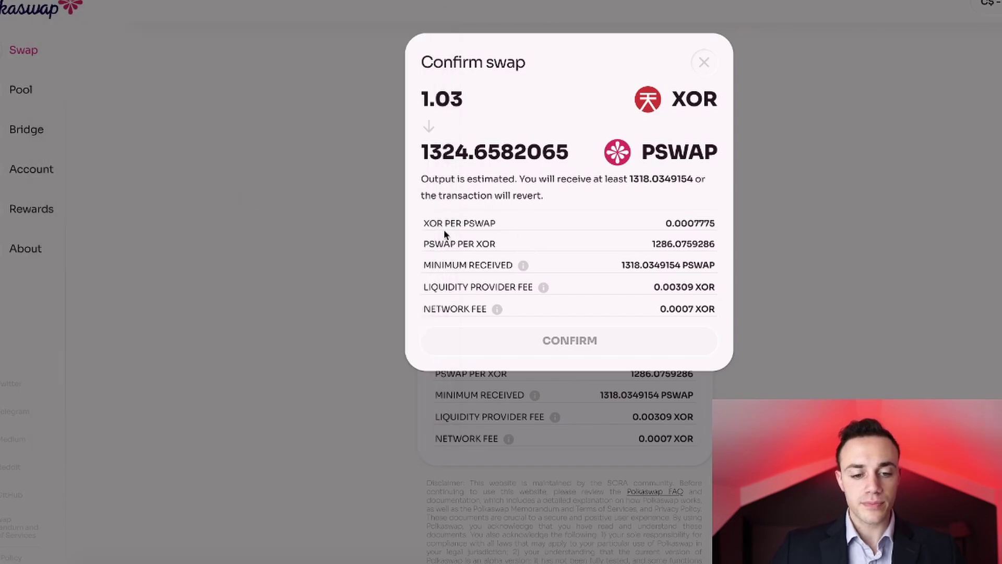